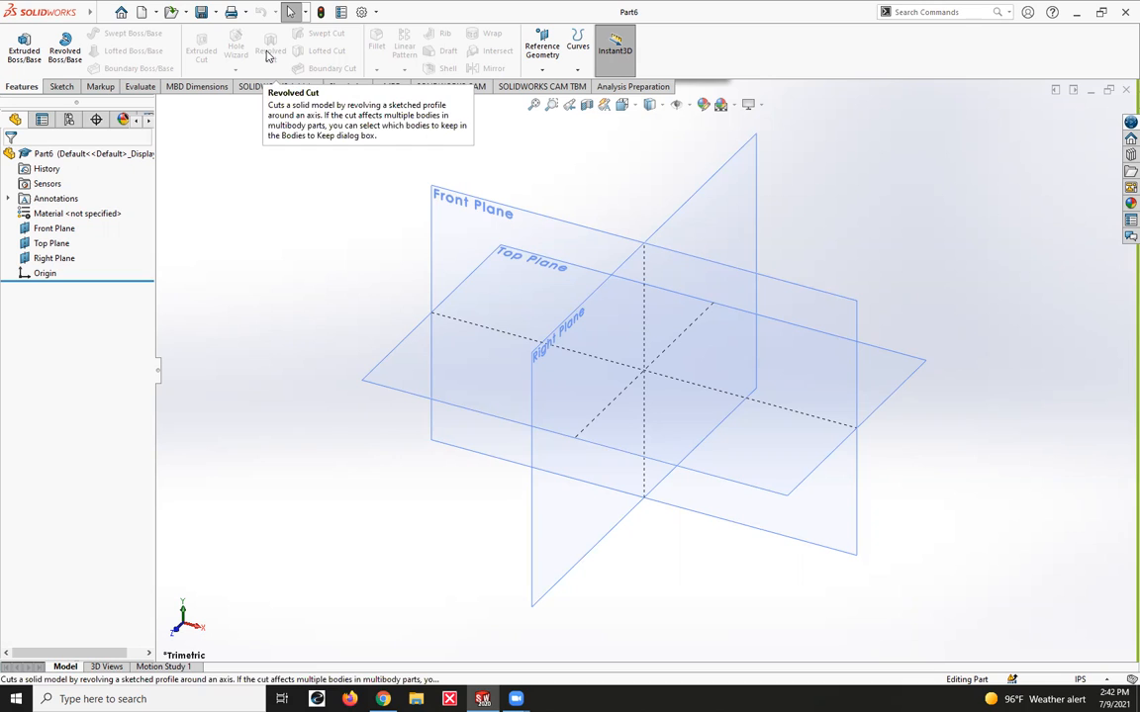
Sketch a circle about 2.44 in in diameter on the Top Plane, centred on the origin.
{"action": "mouse_move", "coordinate": [51, 18]}
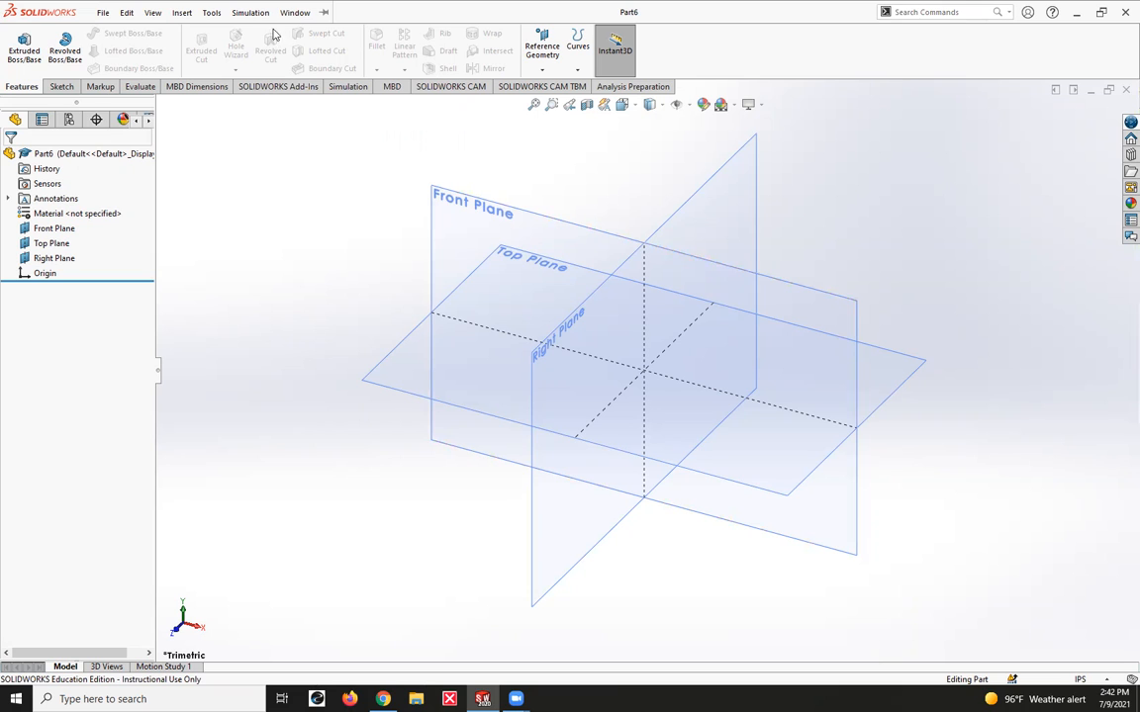
{"action": "left_click", "coordinate": [414, 372]}
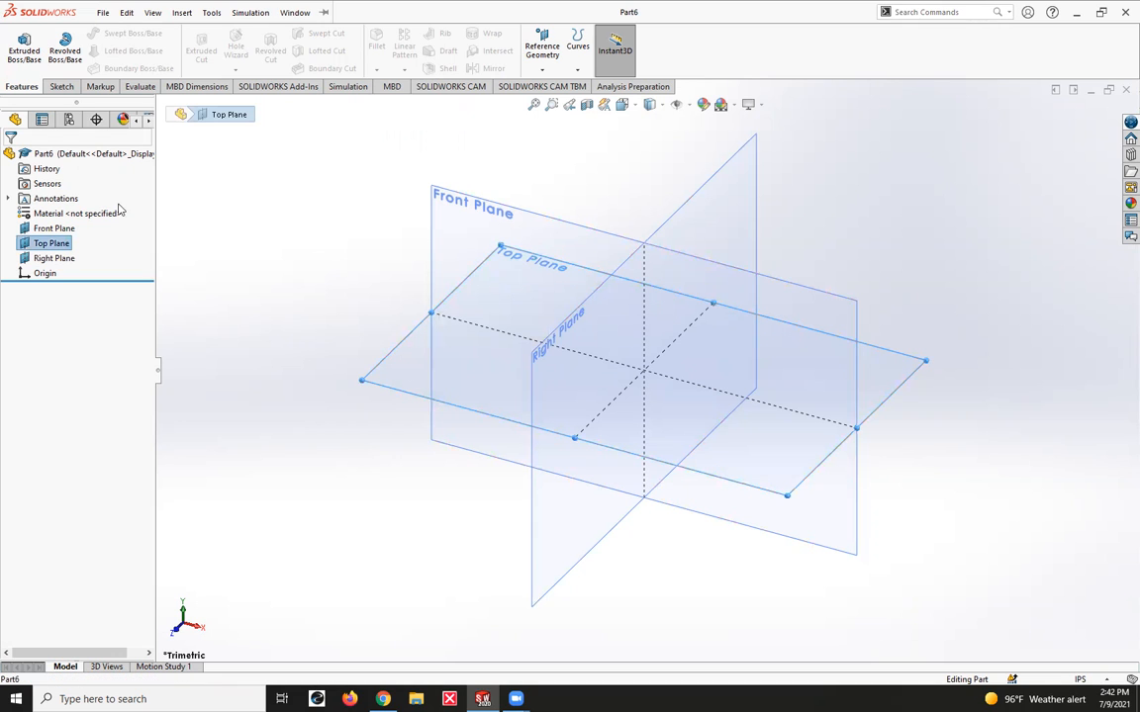
{"action": "left_click", "coordinate": [60, 87]}
{"action": "left_click", "coordinate": [115, 32]}
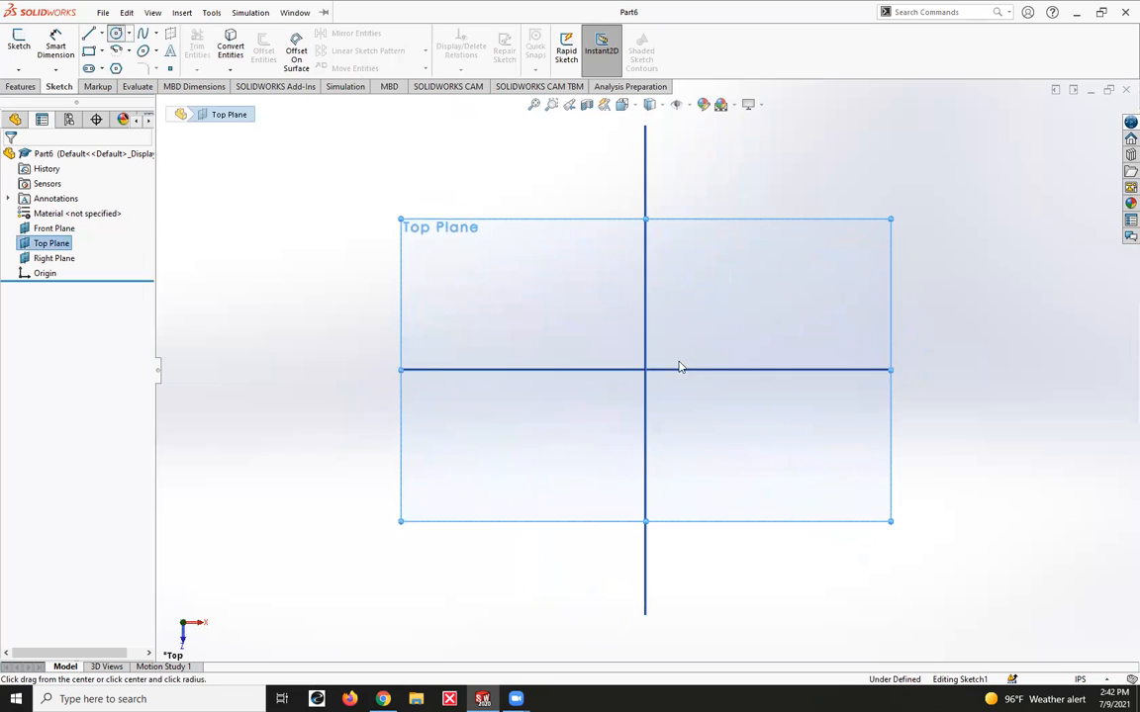
{"action": "left_click_drag", "start_coordinate": [645, 370], "coordinate": [682, 449]}
Dimension the circle's diameter to 2 in.
{"action": "right_click_drag", "start_coordinate": [720, 489], "coordinate": [755, 335]}
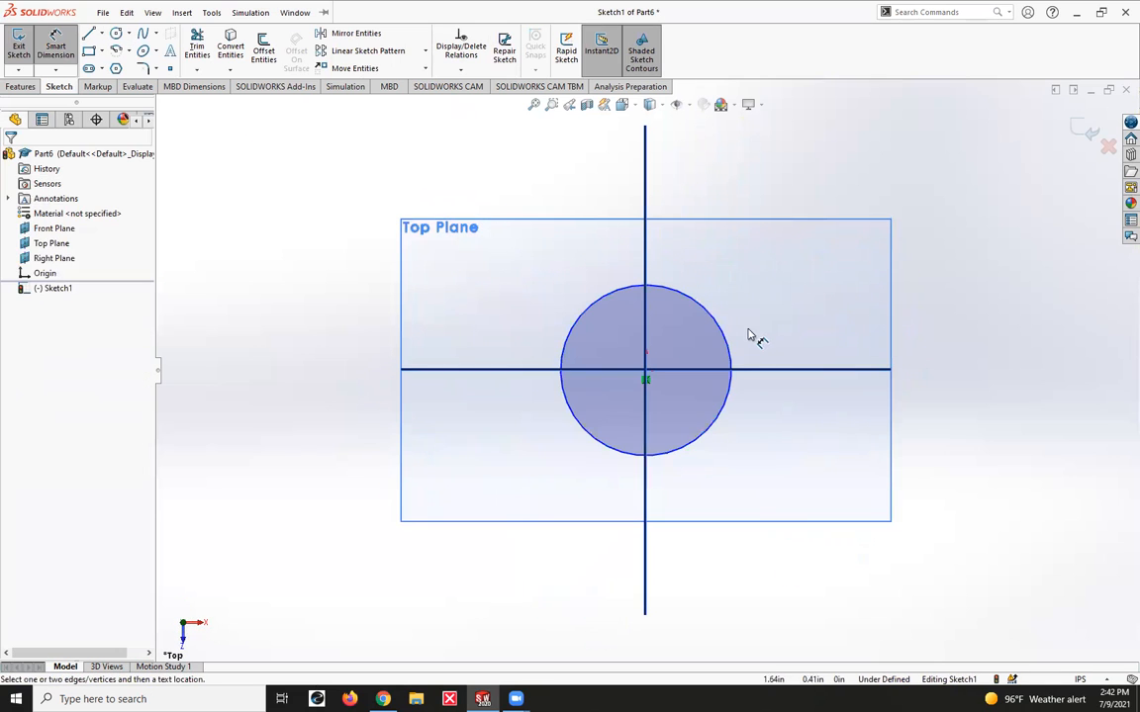
{"action": "left_click", "coordinate": [729, 348]}
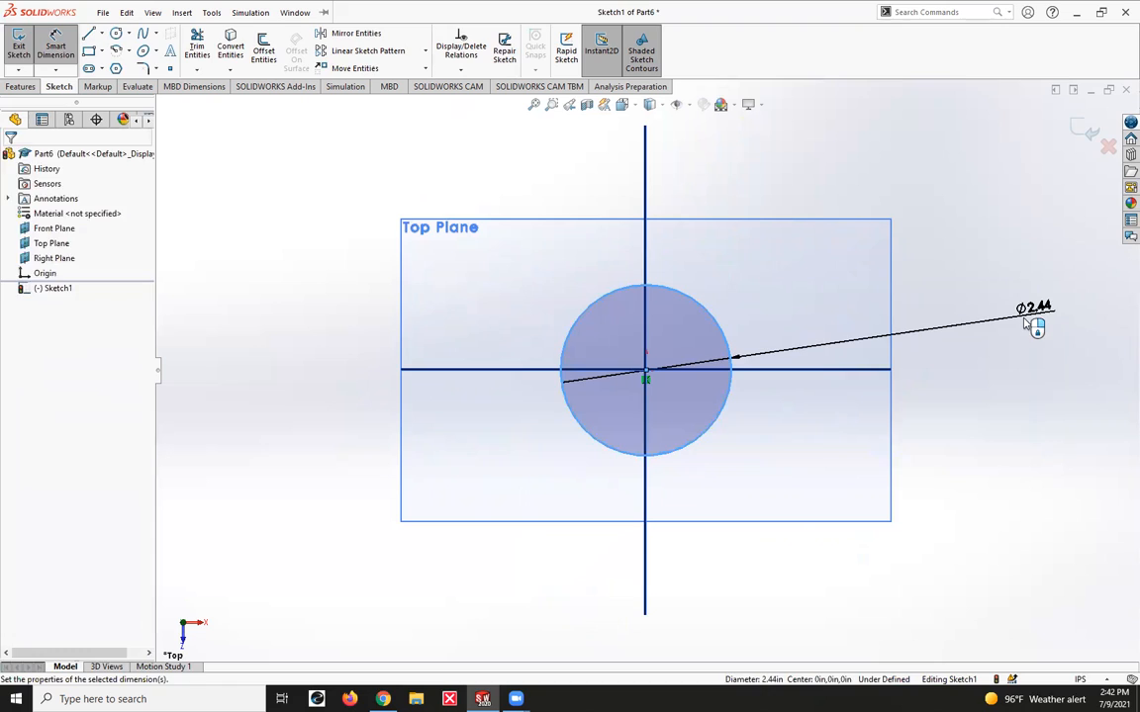
{"action": "left_click", "coordinate": [1026, 324]}
{"action": "type", "text": "2"}
{"action": "key", "text": "Return"}
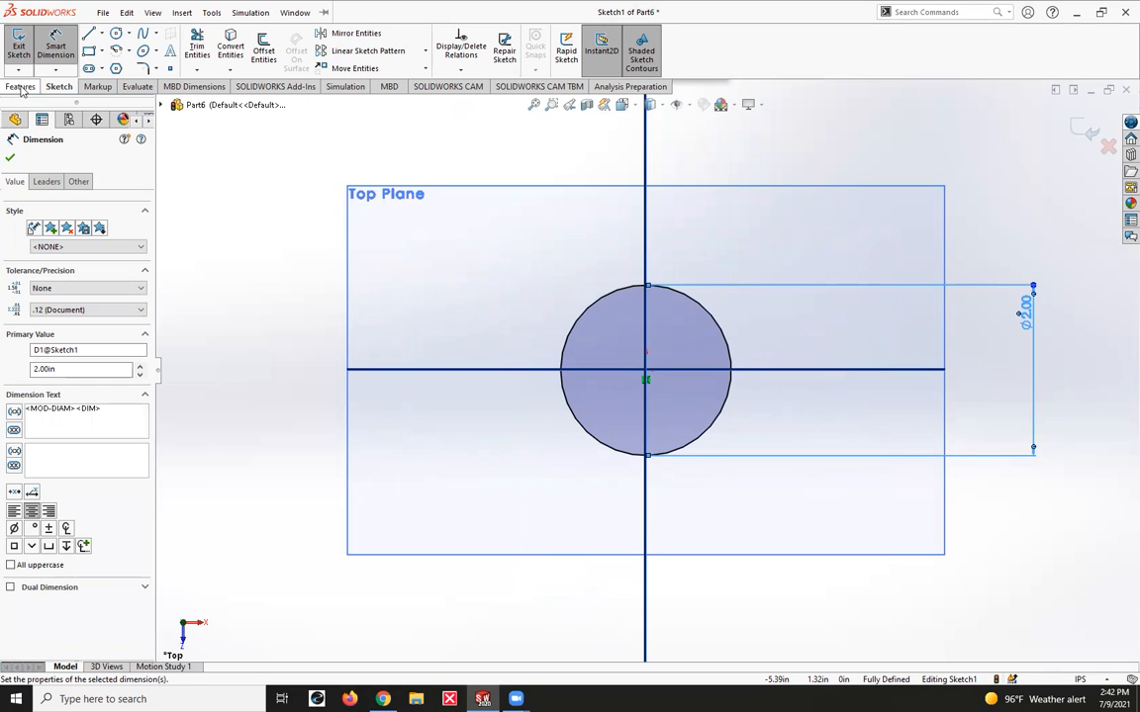
Extrude the circle 4 in with the Mid Plane end condition to form a solid cylinder.
{"action": "left_click", "coordinate": [20, 87]}
{"action": "left_click", "coordinate": [24, 46]}
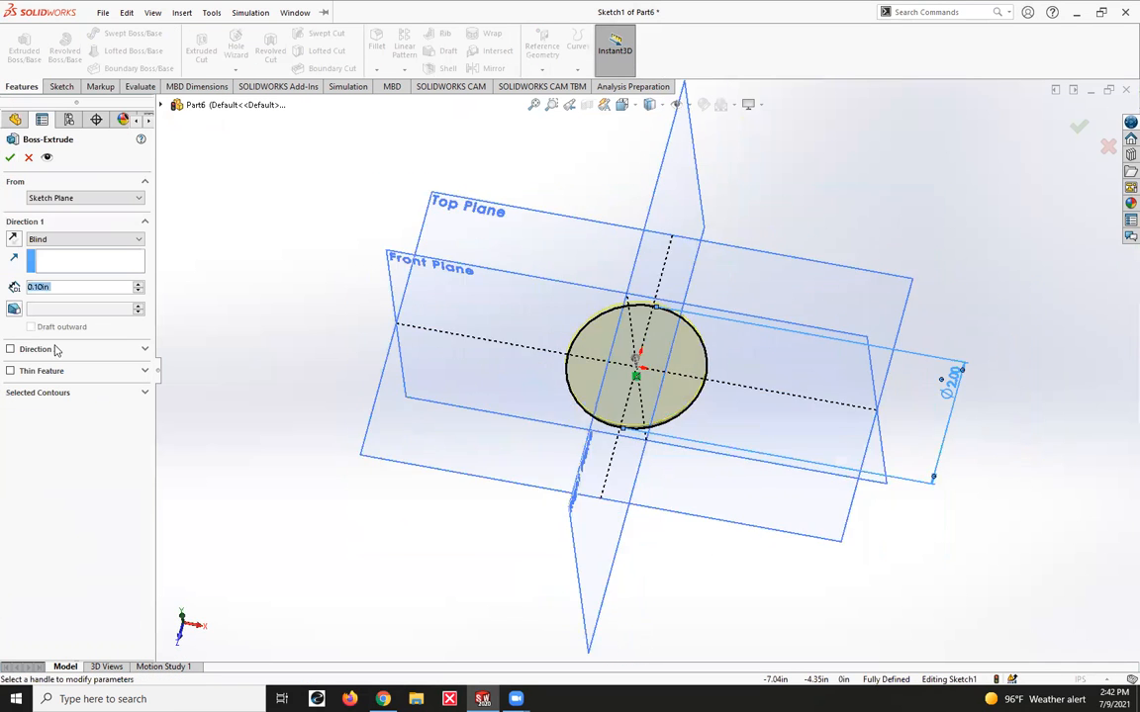
{"action": "left_click", "coordinate": [98, 240]}
{"action": "left_click", "coordinate": [81, 297]}
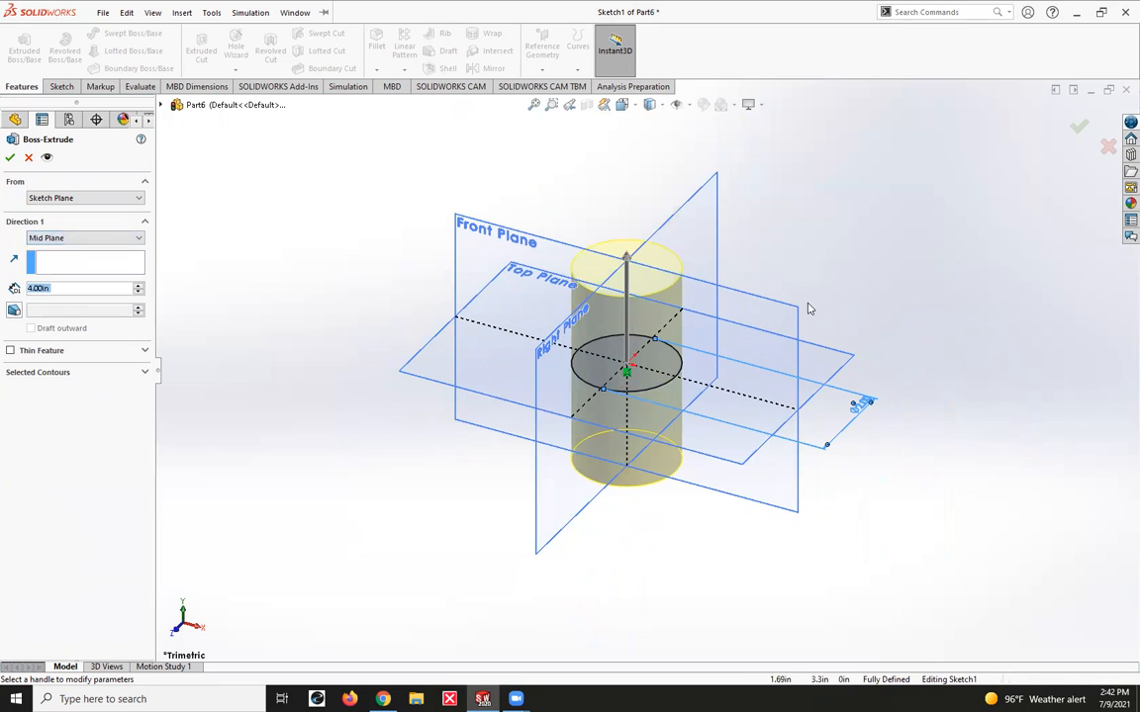
{"action": "left_click", "coordinate": [10, 160]}
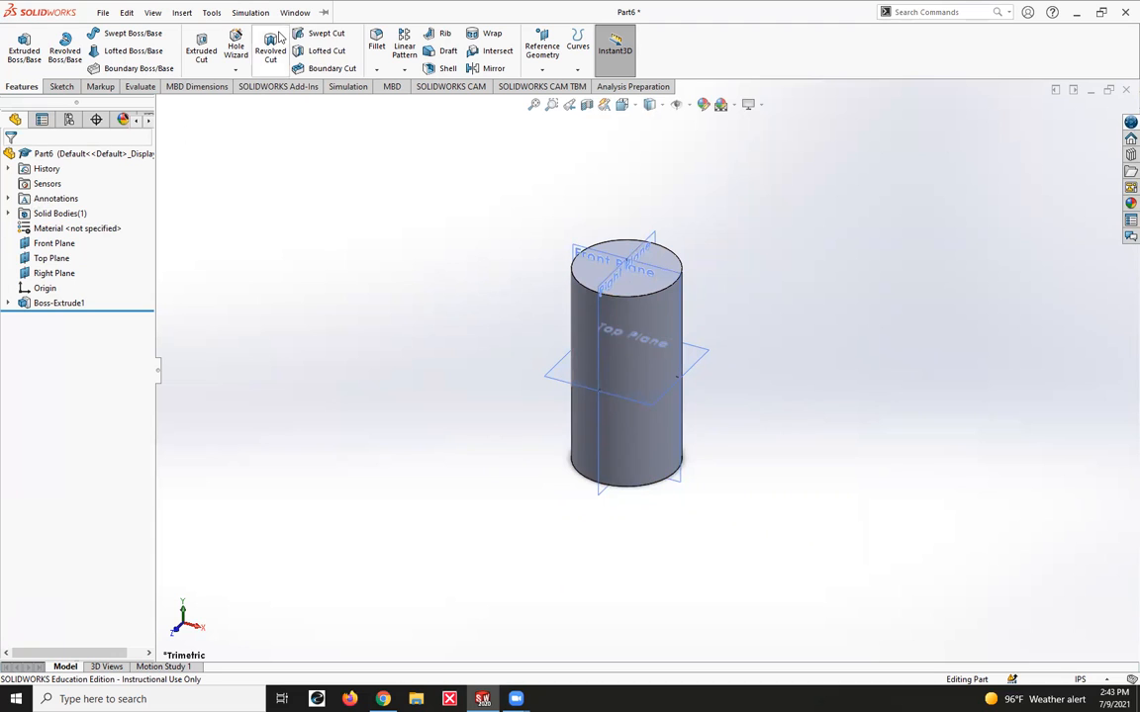
Sketch a closed trapezoid on the Front Plane, its long side about 1.81 in on the cylinder's right edge and its short side inside.
{"action": "left_click", "coordinate": [667, 275]}
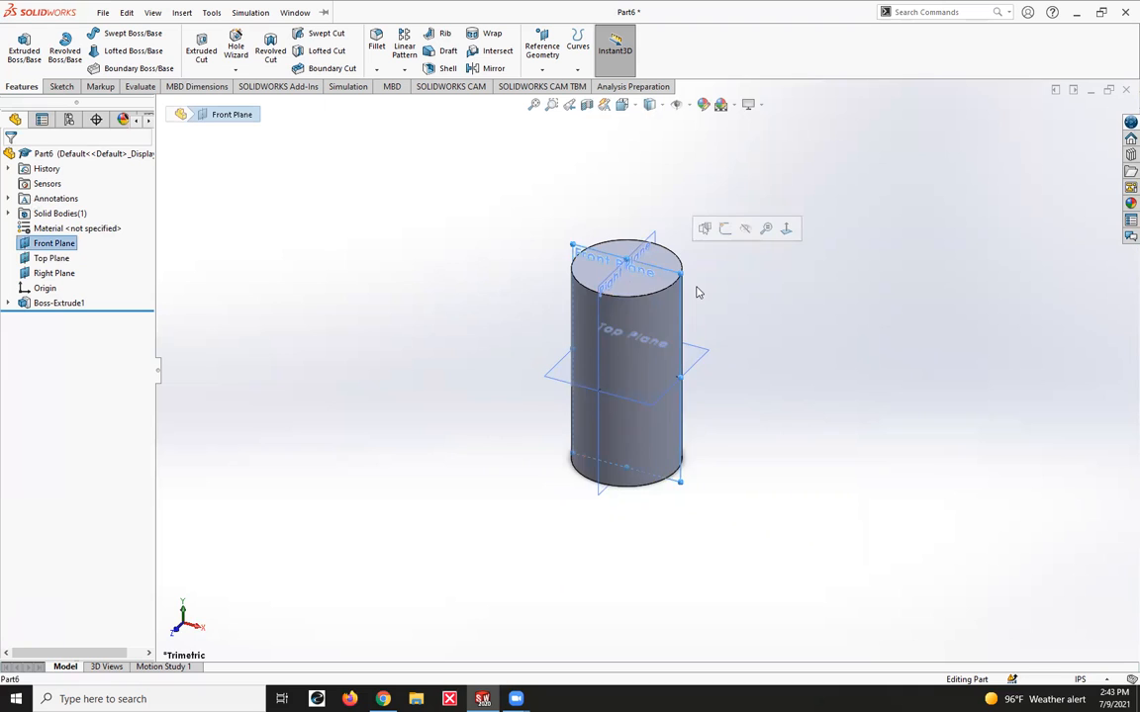
{"action": "key", "text": "ctrl+8"}
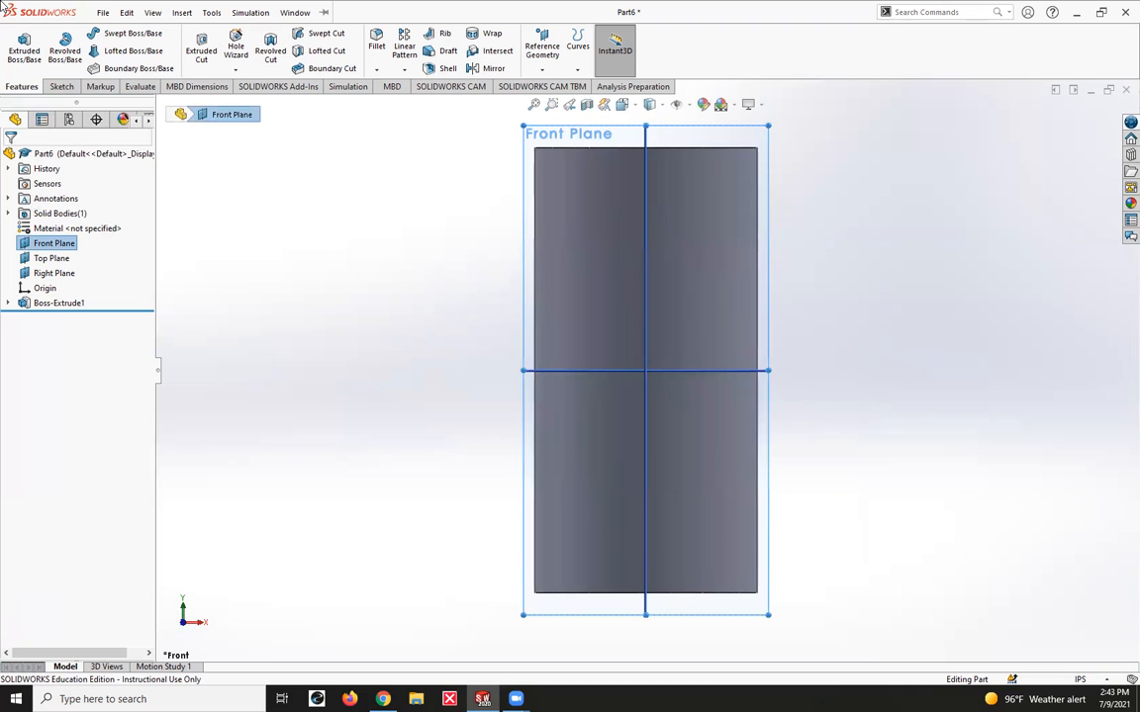
{"action": "left_click", "coordinate": [61, 86]}
{"action": "left_click", "coordinate": [19, 45]}
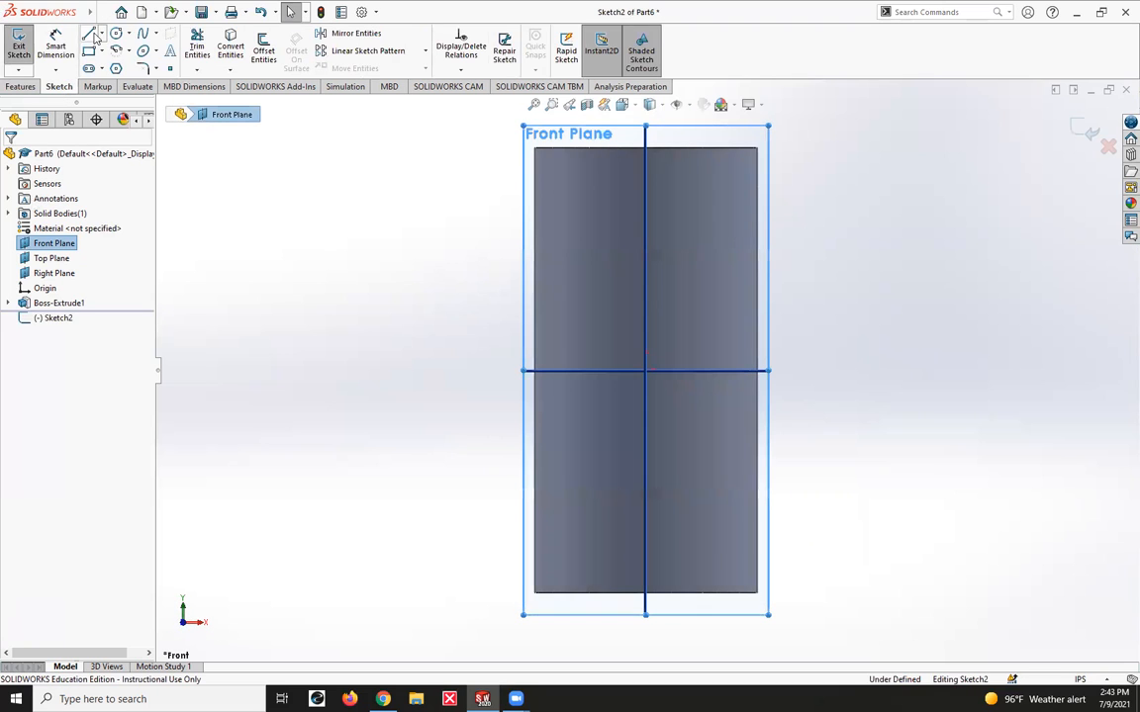
{"action": "left_click", "coordinate": [89, 34]}
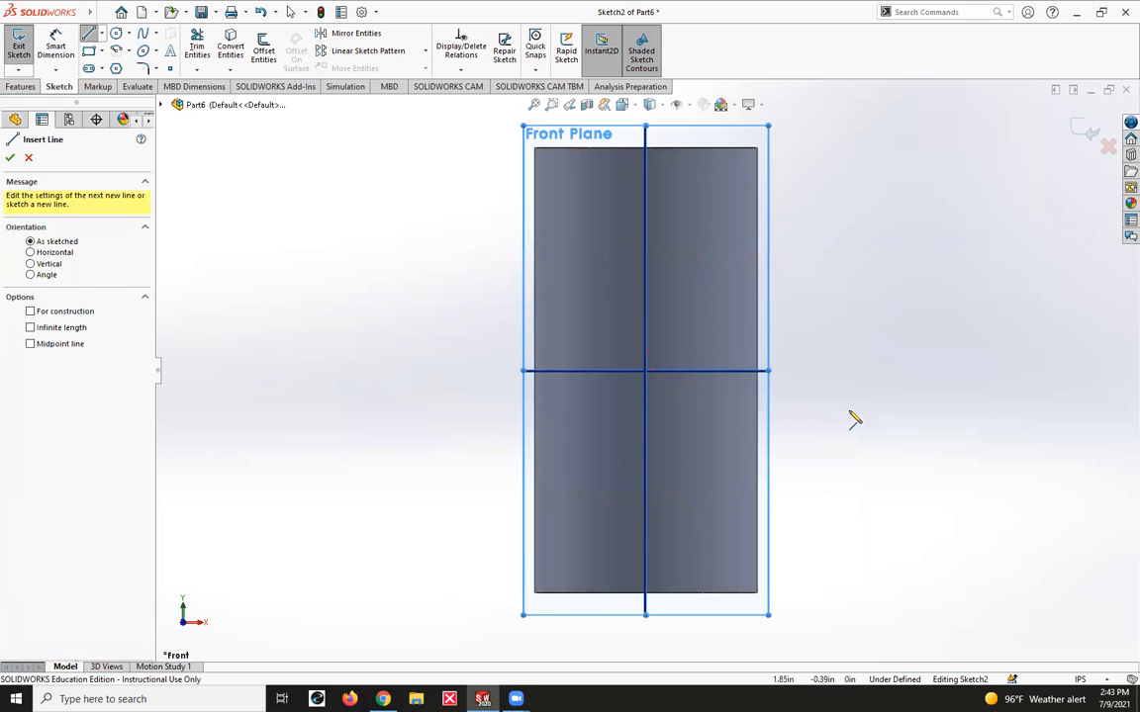
{"action": "left_click", "coordinate": [757, 264]}
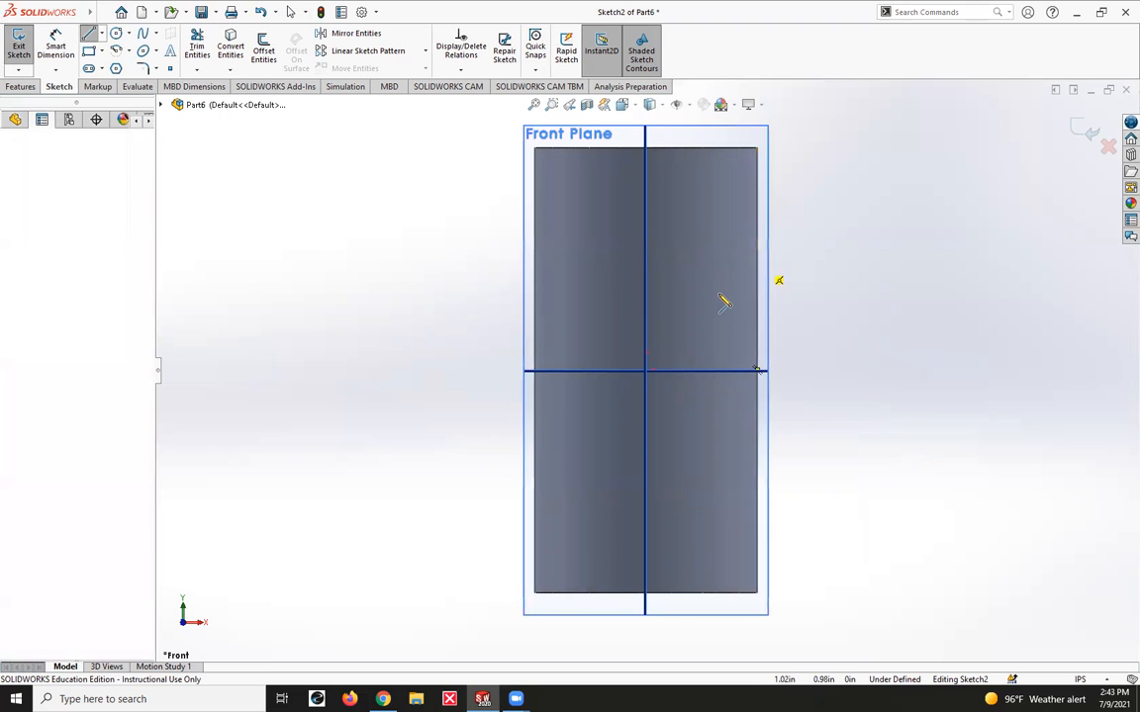
{"action": "left_click", "coordinate": [698, 305]}
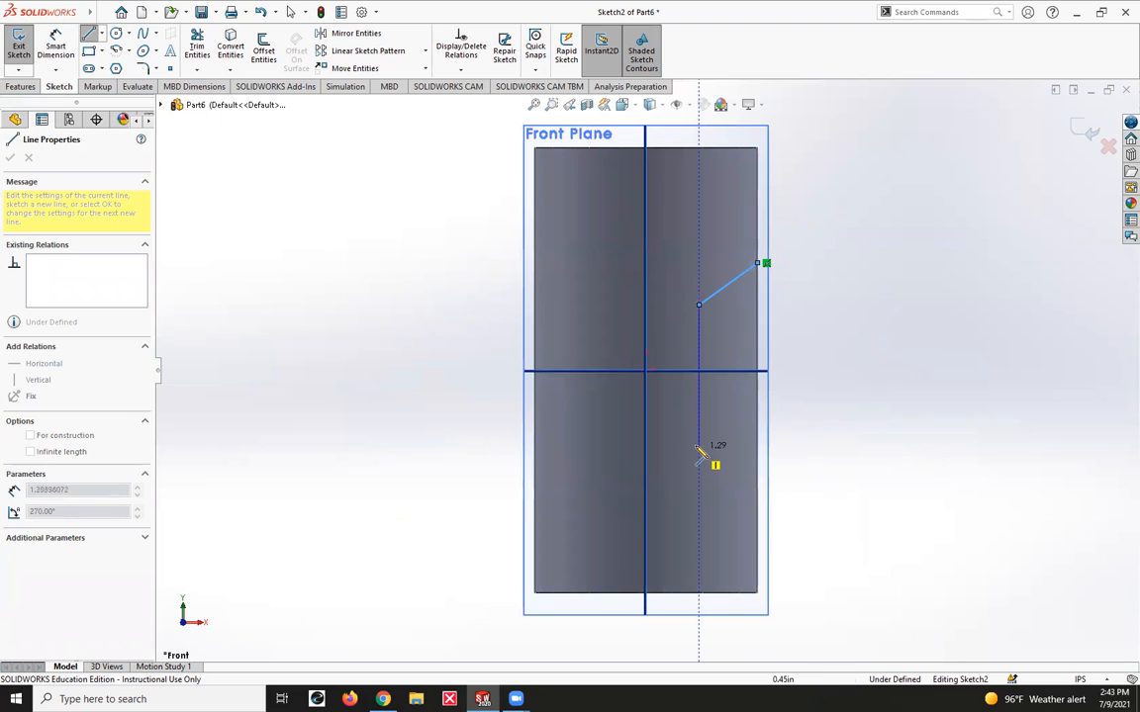
{"action": "left_click", "coordinate": [698, 433]}
{"action": "left_click", "coordinate": [758, 465]}
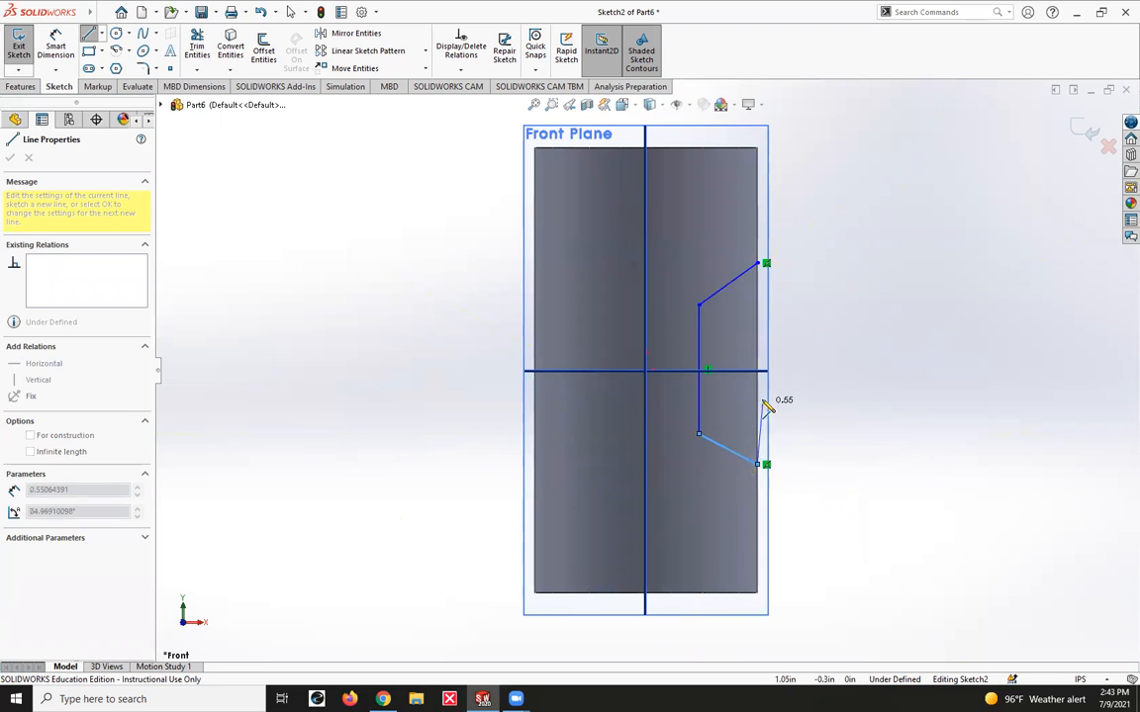
{"action": "left_click", "coordinate": [760, 264]}
{"action": "key", "text": "Escape"}
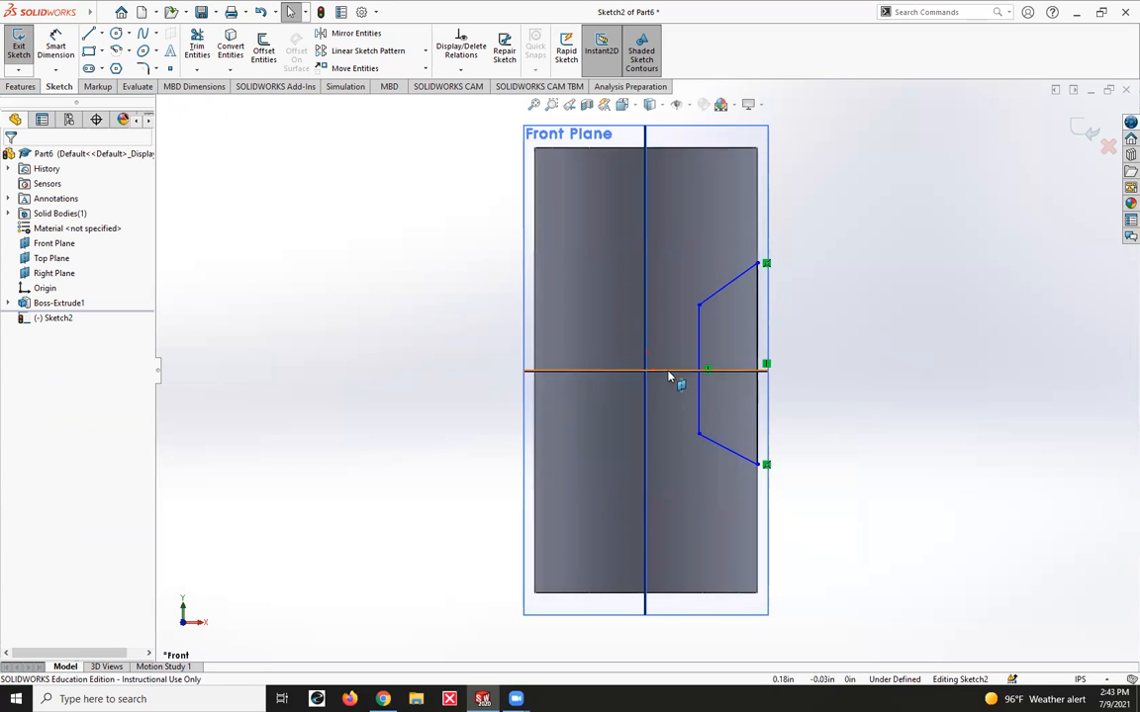
Add a vertical centerline about 2.6 in long through the origin, along the cylinder's axis.
{"action": "middle_click_drag", "start_coordinate": [898, 298], "coordinate": [857, 361]}
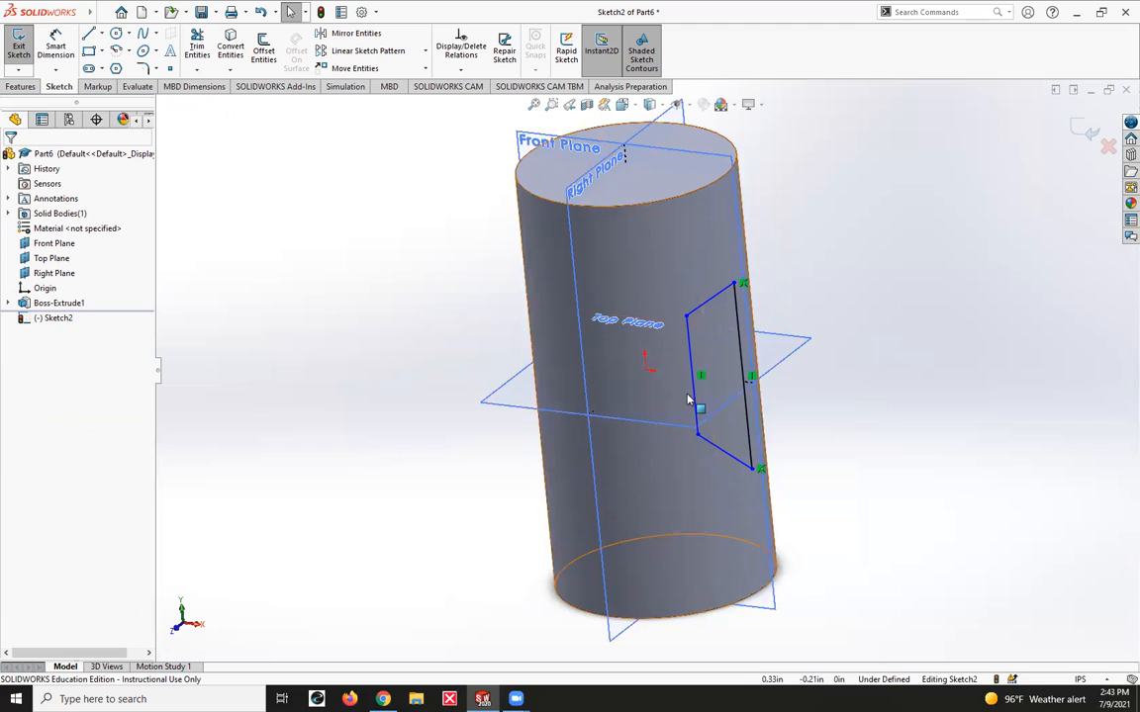
{"action": "key", "text": "ctrl+1"}
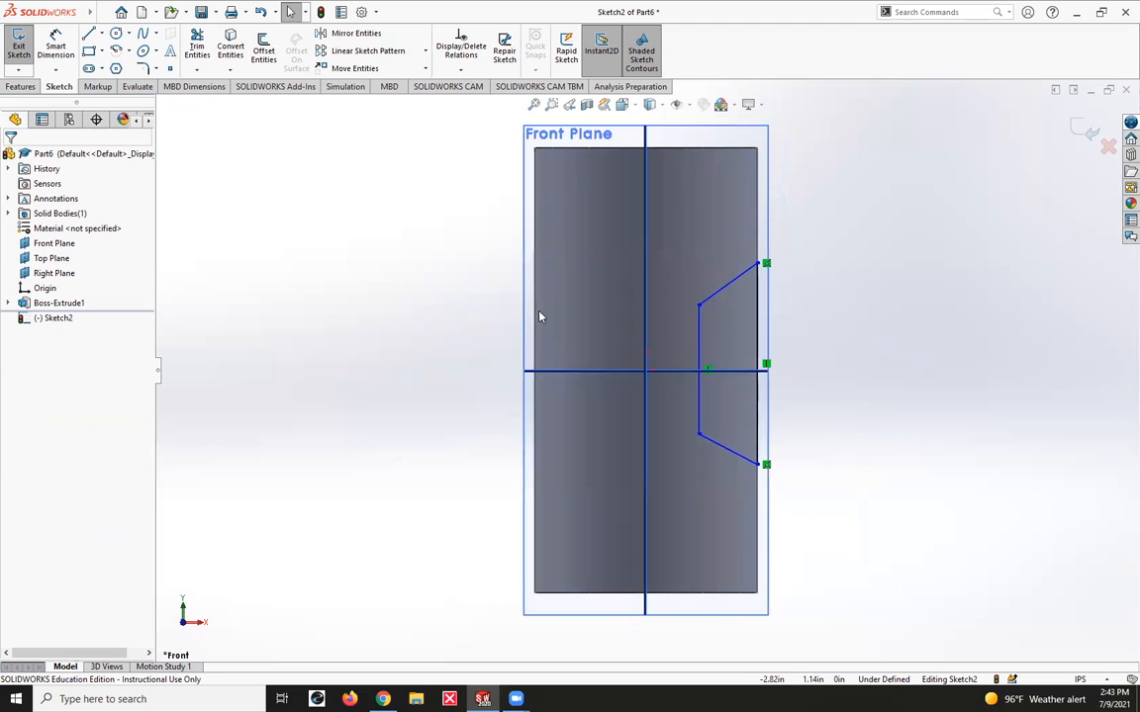
{"action": "left_click", "coordinate": [89, 32]}
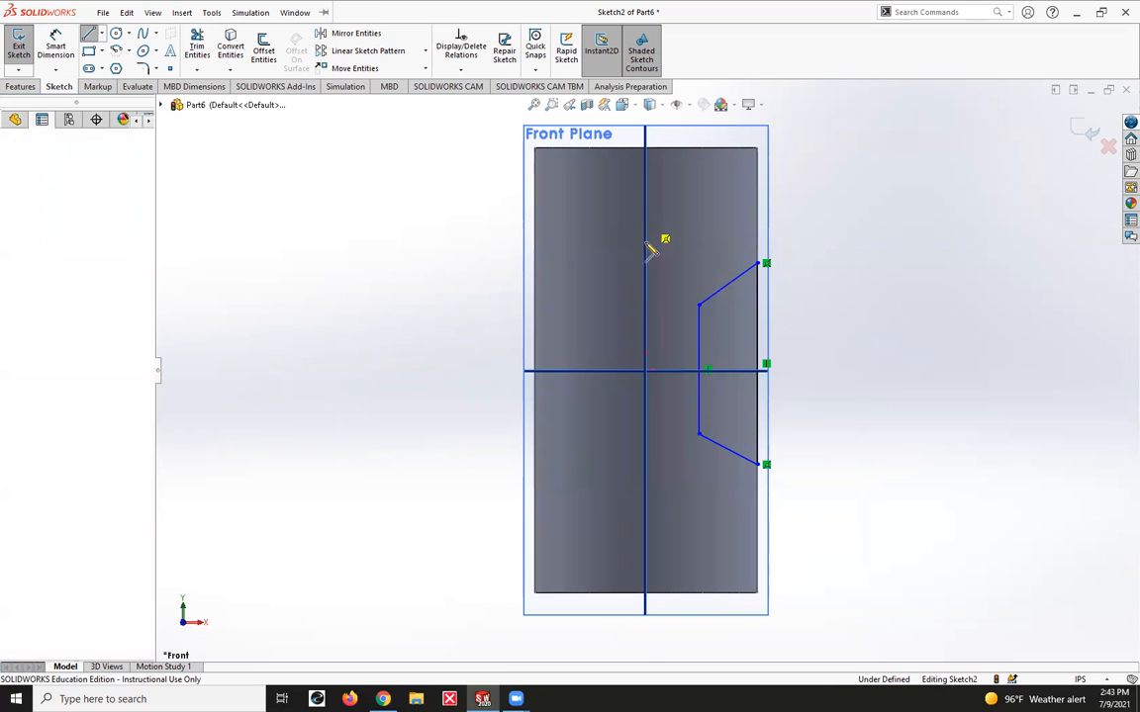
{"action": "left_click", "coordinate": [645, 222]}
{"action": "left_click", "coordinate": [650, 515]}
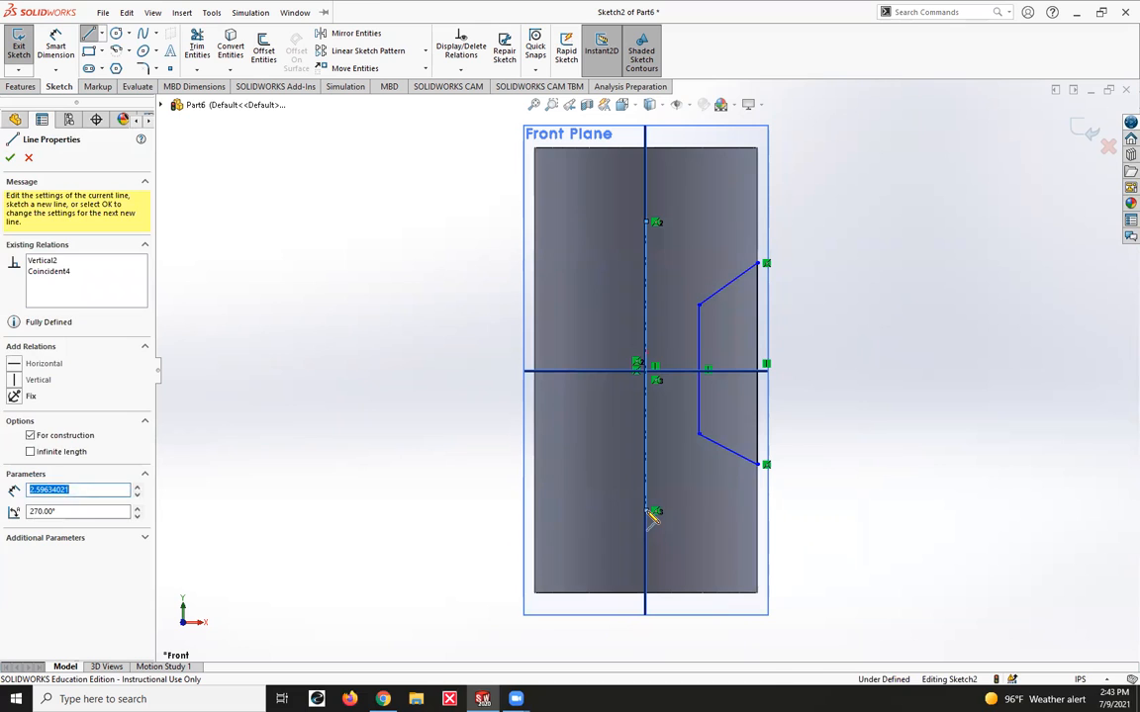
{"action": "key", "text": "Escape"}
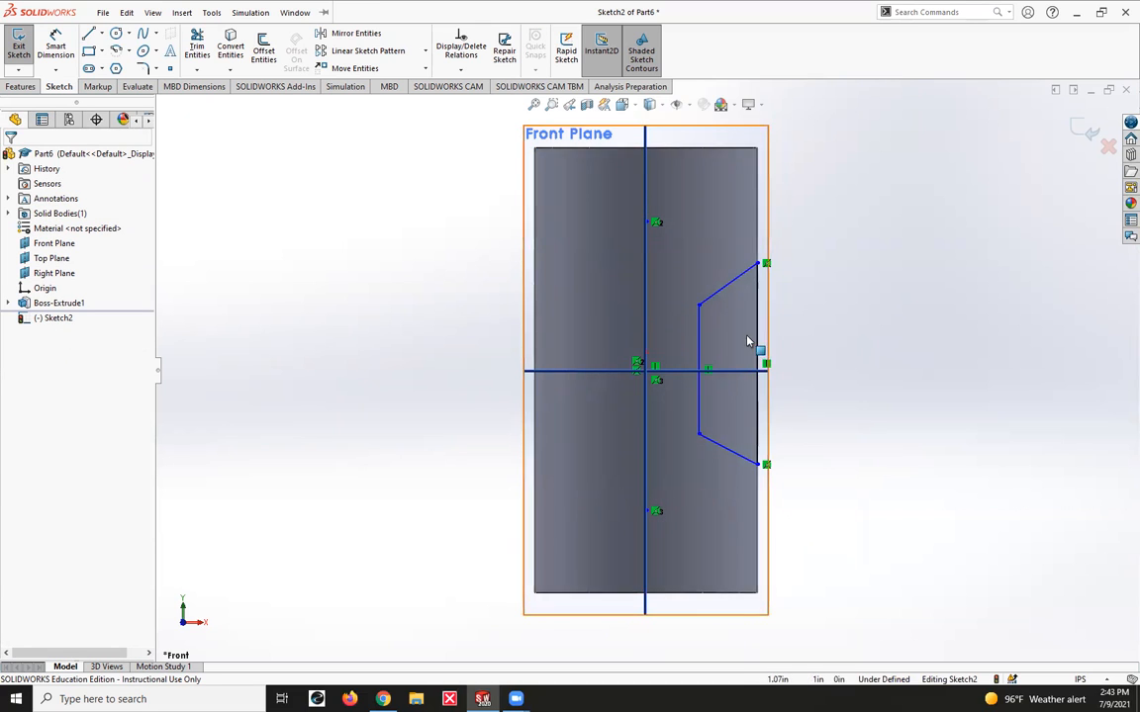
Make a 360-degree Revolved Cut of the trapezoid profile around the vertical centerline.
{"action": "middle_click_drag", "start_coordinate": [790, 247], "coordinate": [856, 276]}
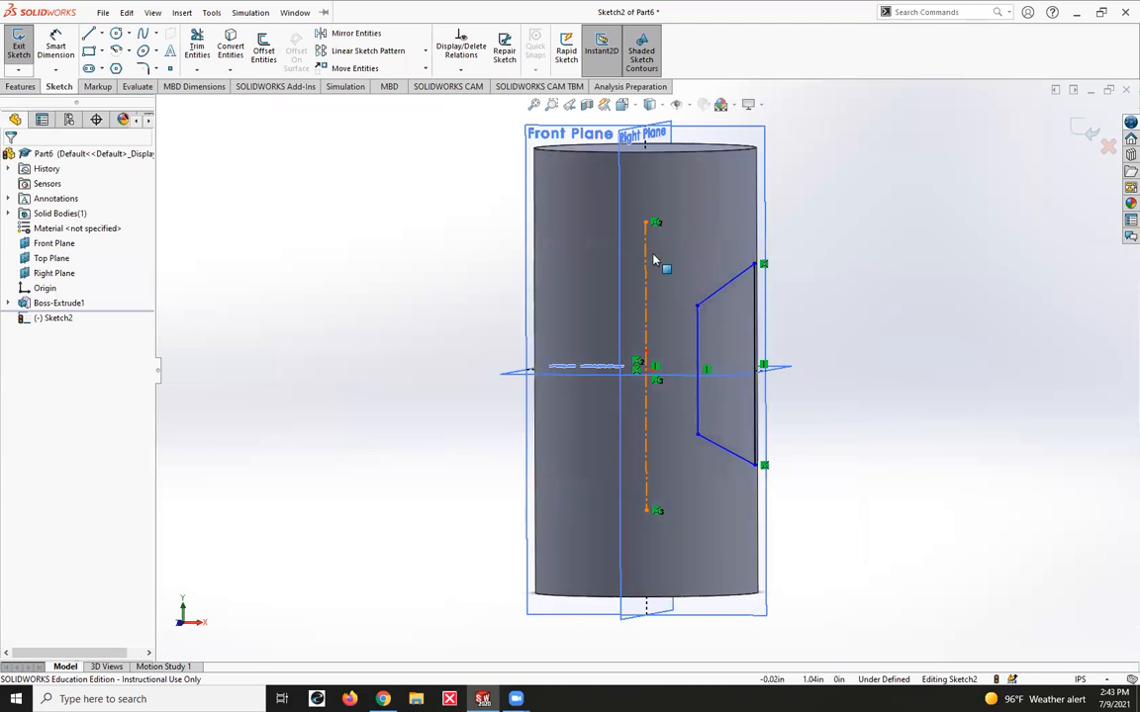
{"action": "left_click", "coordinate": [21, 86]}
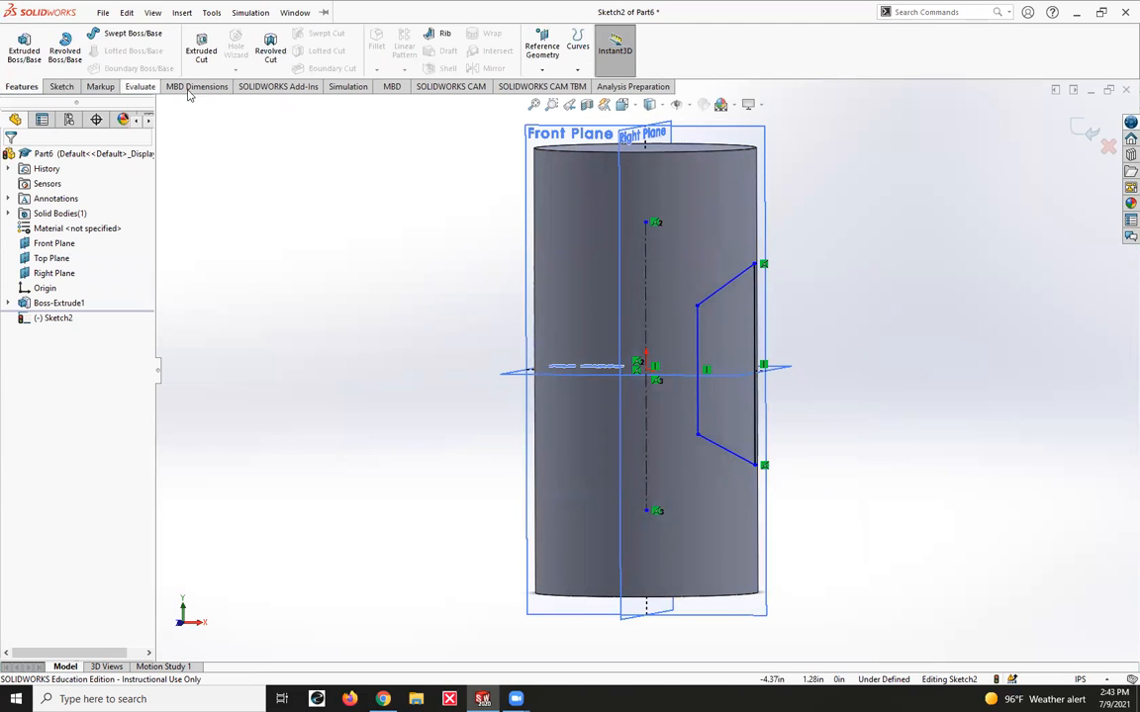
{"action": "left_click", "coordinate": [271, 49]}
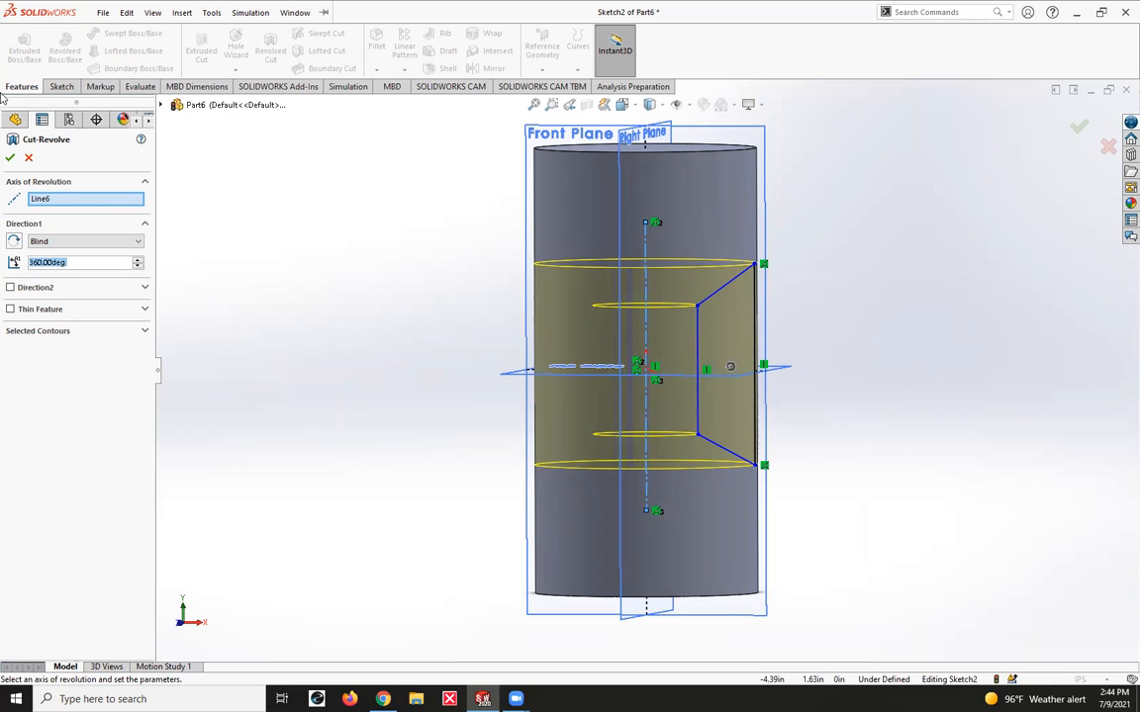
{"action": "left_click", "coordinate": [10, 159]}
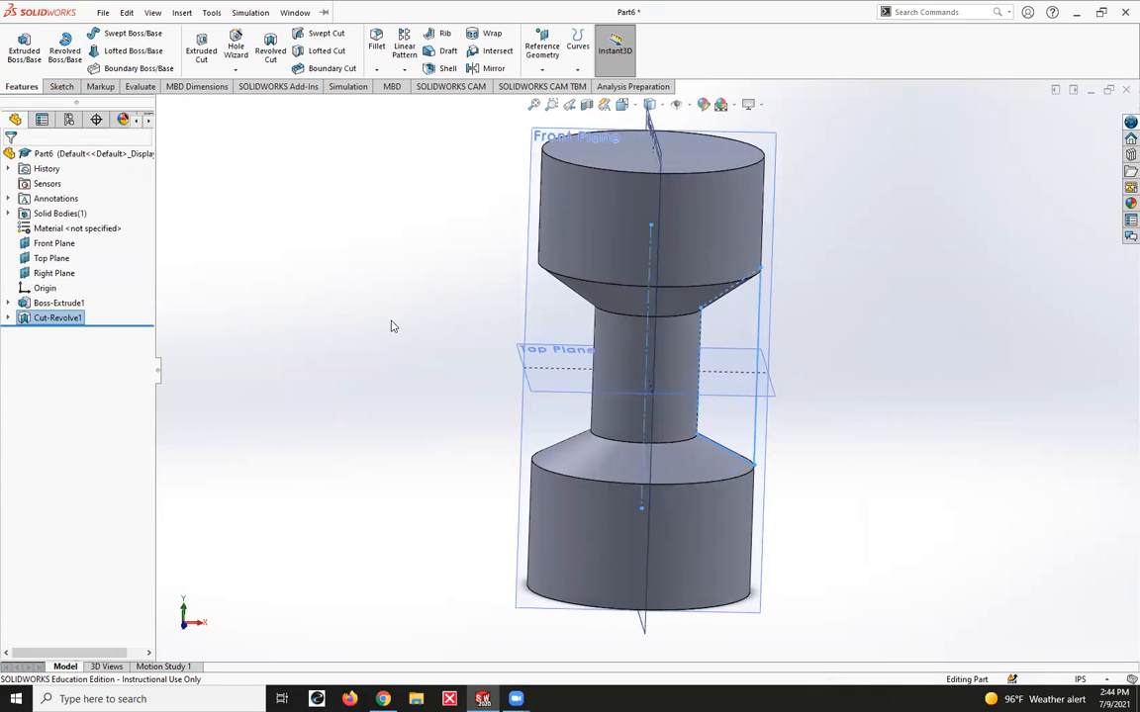
{"action": "middle_click_drag", "start_coordinate": [980, 554], "coordinate": [845, 432]}
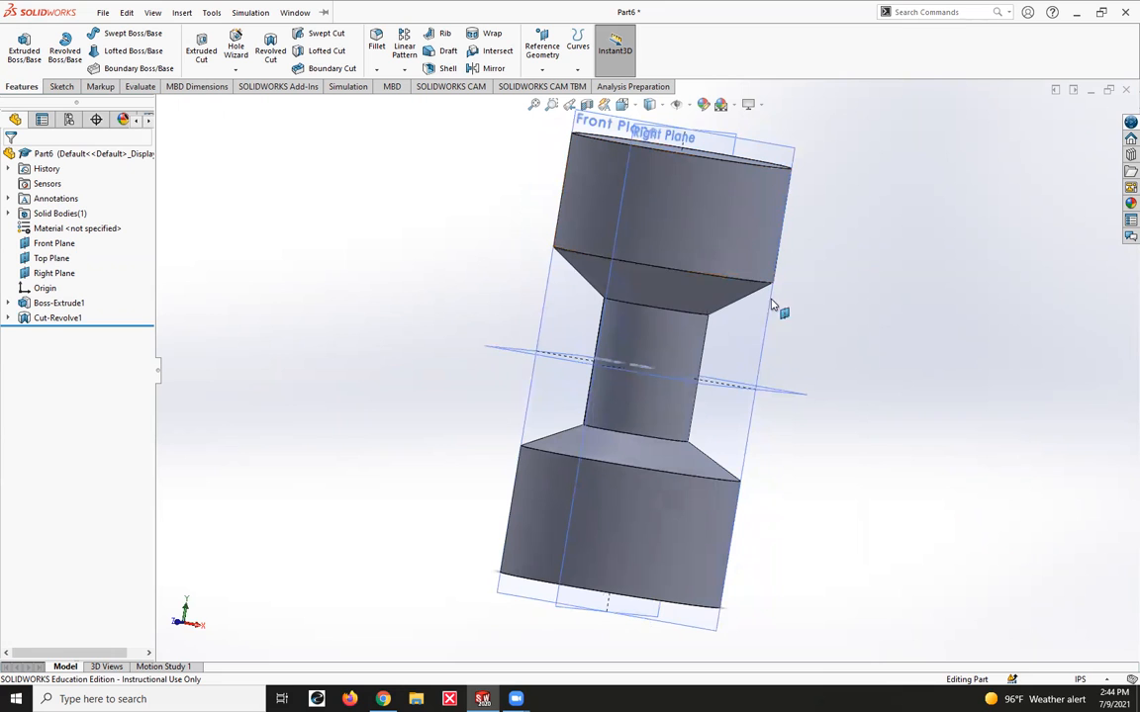
Edit the revolved cut and set its Direction 1 angle to 180 degrees.
{"action": "left_click", "coordinate": [750, 150]}
{"action": "key", "text": "ctrl+1"}
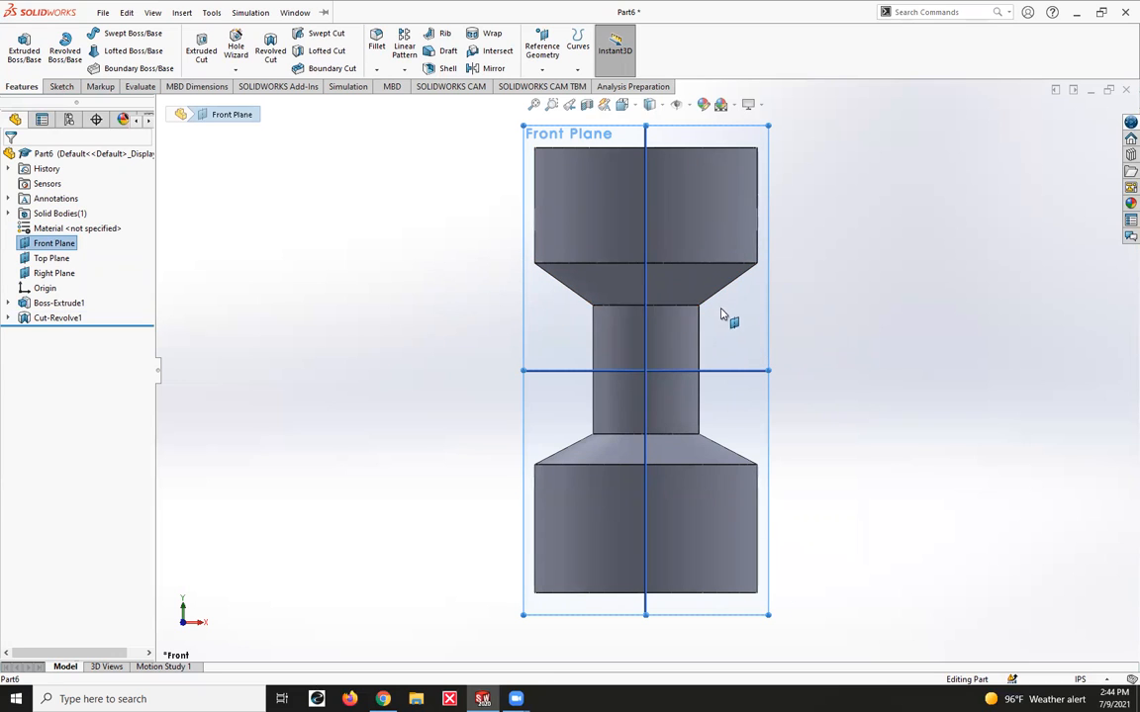
{"action": "right_click", "coordinate": [44, 318]}
{"action": "key", "text": "Escape"}
{"action": "left_click", "coordinate": [65, 290]}
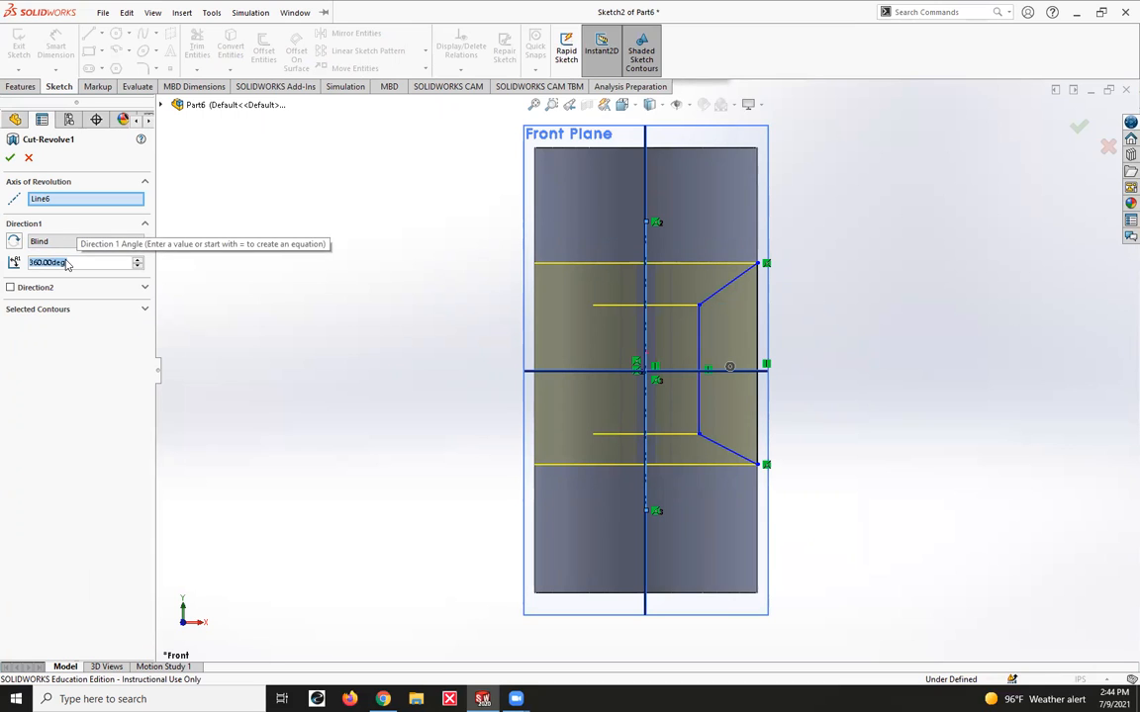
{"action": "type", "text": "180"}
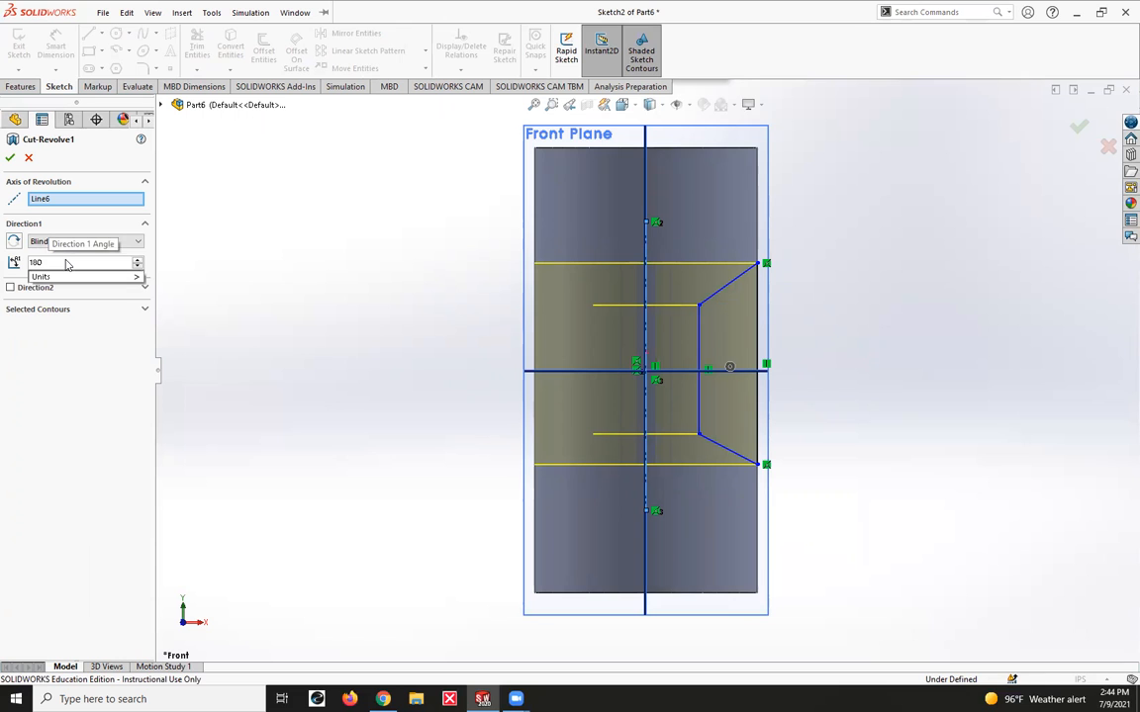
{"action": "left_click", "coordinate": [10, 157]}
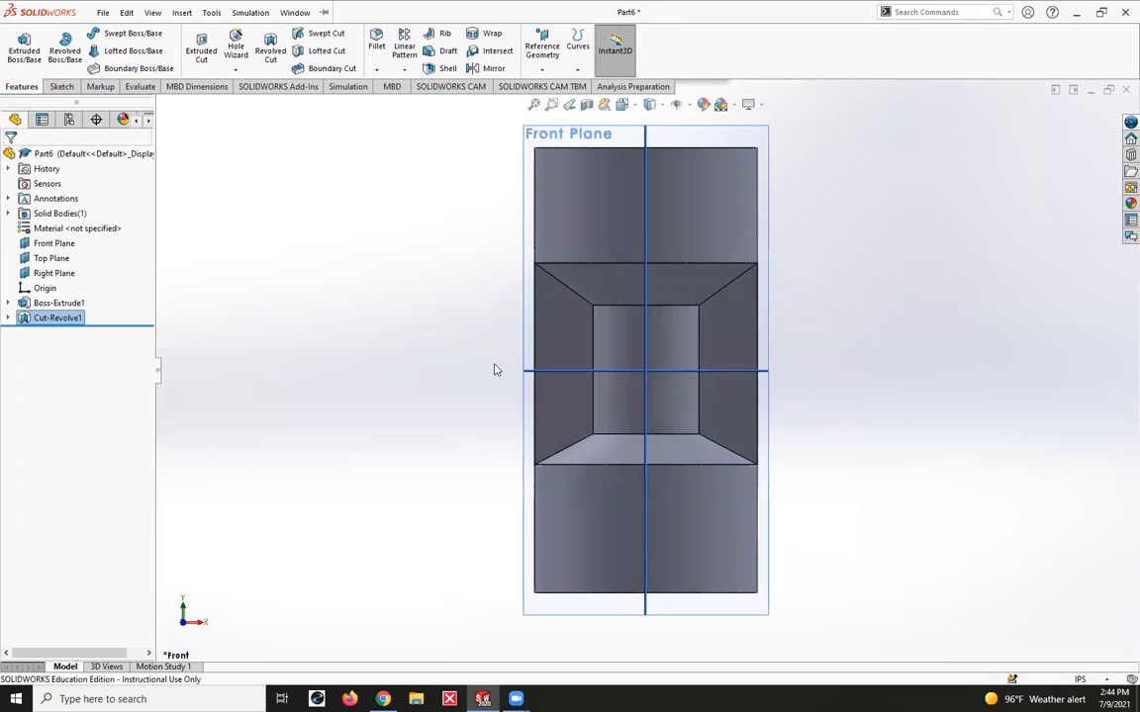
Examine the shape of the half-revolved cut in the cylinder from several angles.
{"action": "mouse_move", "coordinate": [781, 374]}
{"action": "middle_mouse_down"}
{"action": "mouse_move", "coordinate": [842, 329]}
{"action": "mouse_move", "coordinate": [519, 286]}
{"action": "mouse_move", "coordinate": [644, 321]}
{"action": "mouse_move", "coordinate": [654, 330]}
{"action": "mouse_move", "coordinate": [647, 339]}
{"action": "mouse_move", "coordinate": [692, 356]}
{"action": "mouse_move", "coordinate": [800, 371]}
{"action": "middle_mouse_up"}
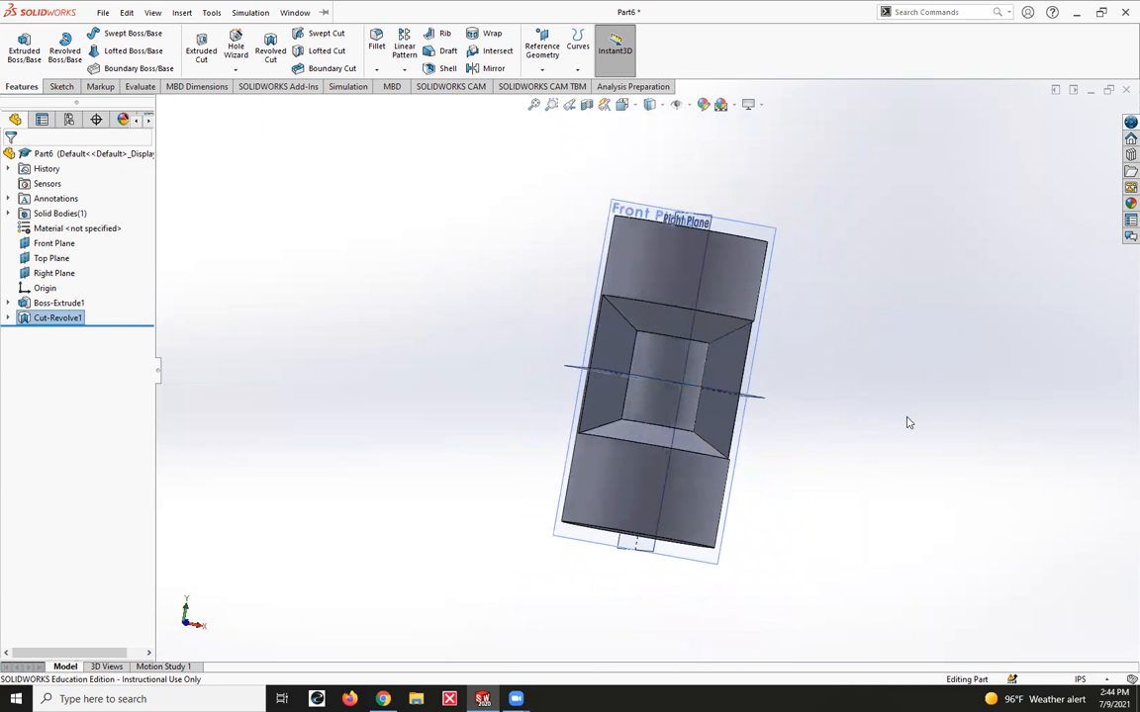
{"action": "left_click", "coordinate": [181, 13]}
{"action": "left_click", "coordinate": [428, 322]}
{"action": "middle_click_drag", "start_coordinate": [908, 402], "coordinate": [817, 394]}
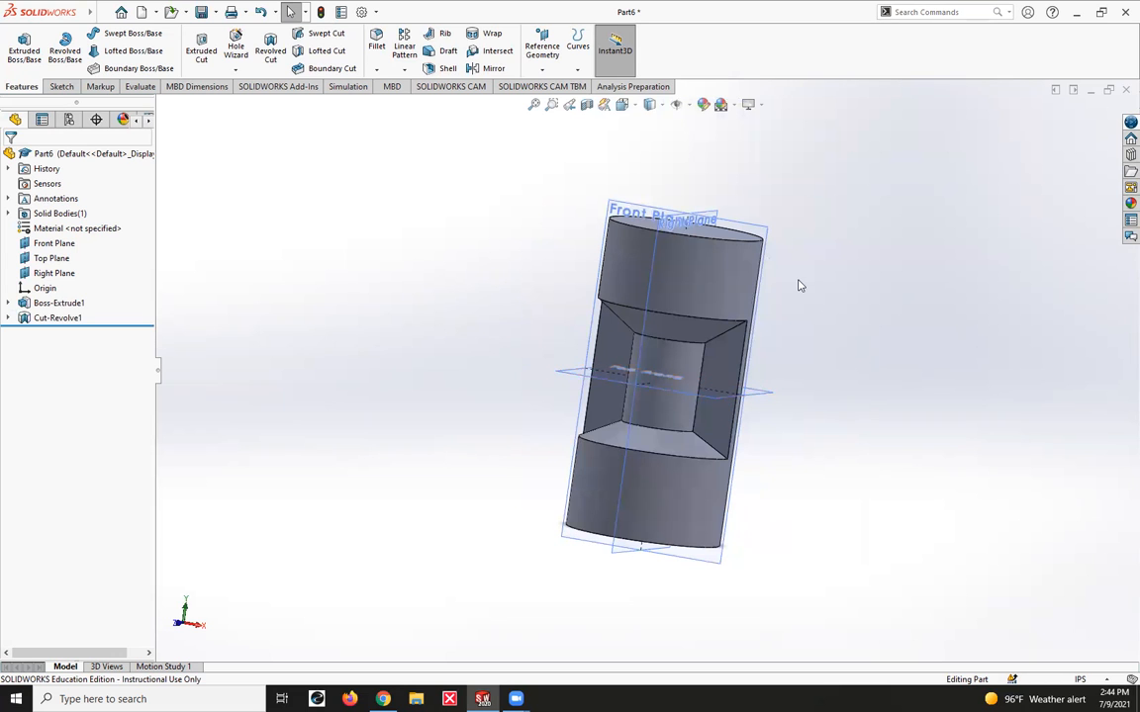
{"action": "middle_click_drag", "start_coordinate": [857, 459], "coordinate": [815, 368]}
{"action": "middle_click_drag", "start_coordinate": [924, 427], "coordinate": [848, 445]}
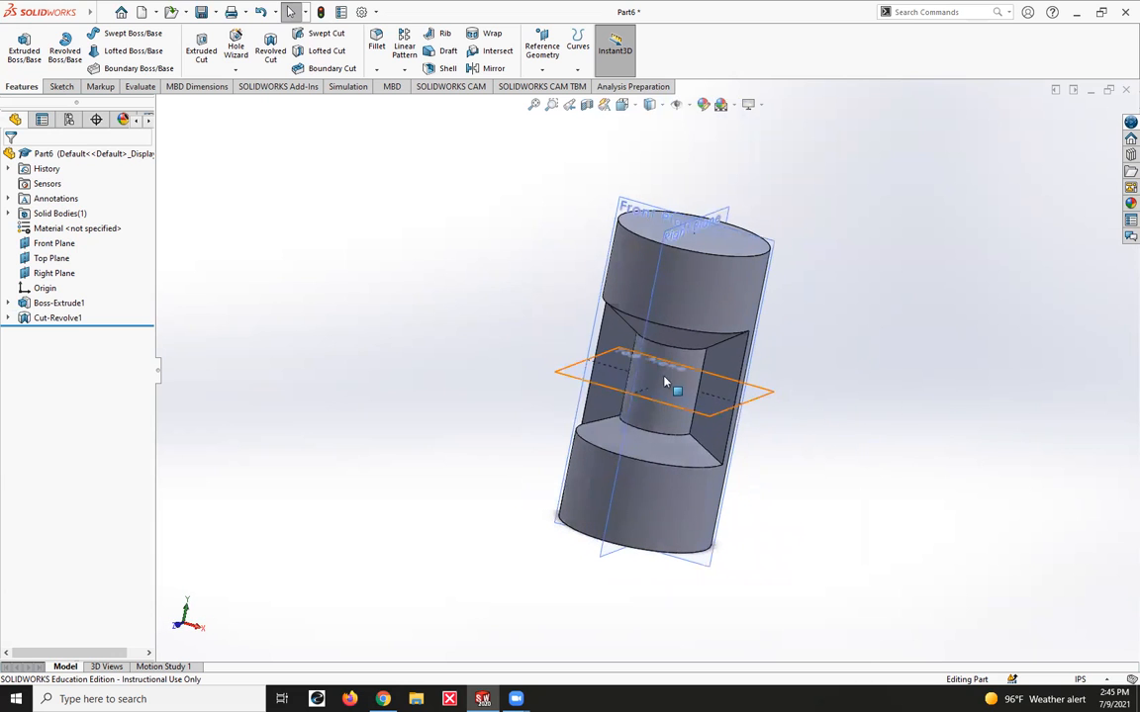
{"action": "scroll", "coordinate": [802, 385], "scroll_direction": "up", "scroll_amount": 1}
{"action": "scroll", "coordinate": [794, 386], "scroll_direction": "down", "scroll_amount": 2}
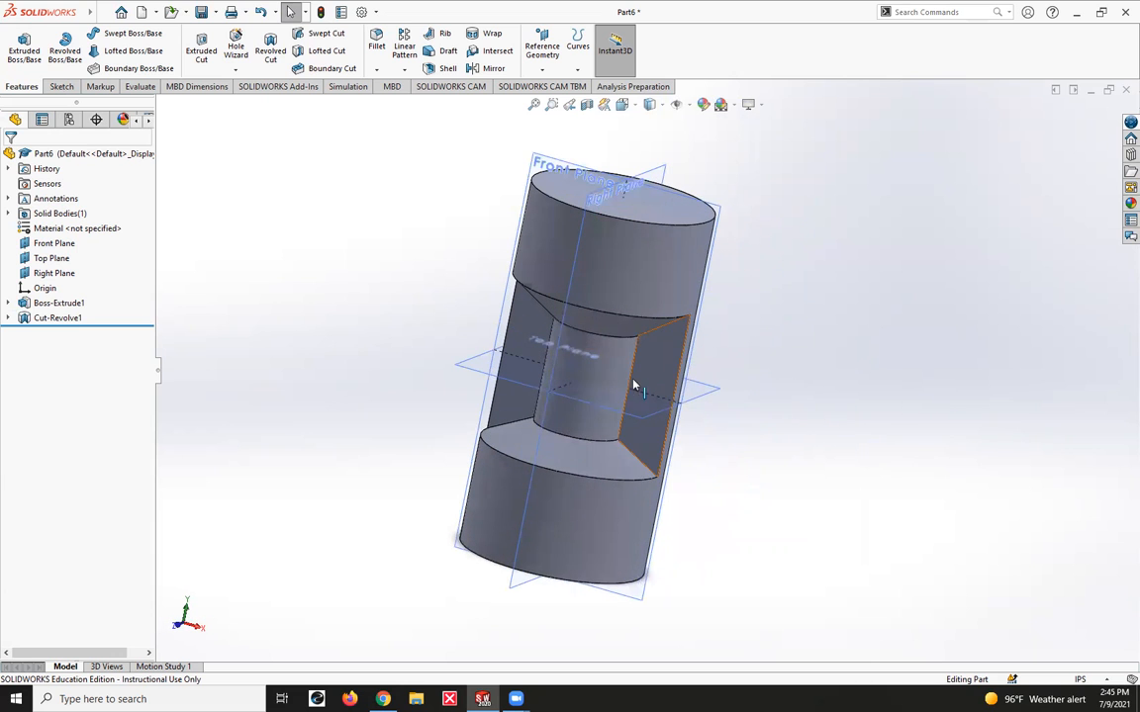